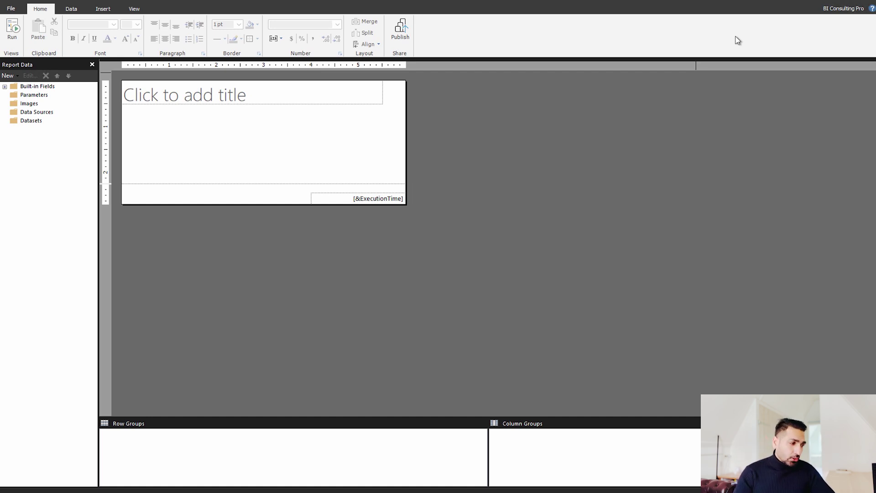
pyautogui.rightClick(36, 113)
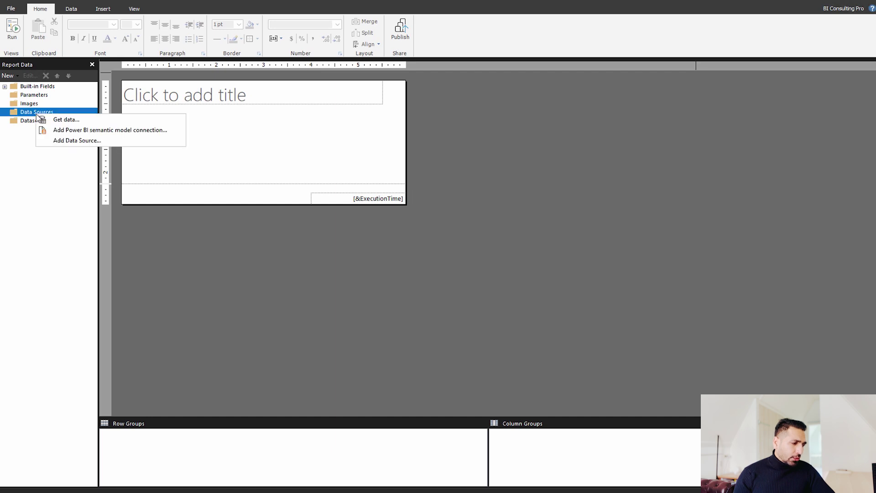
pyautogui.click(84, 131)
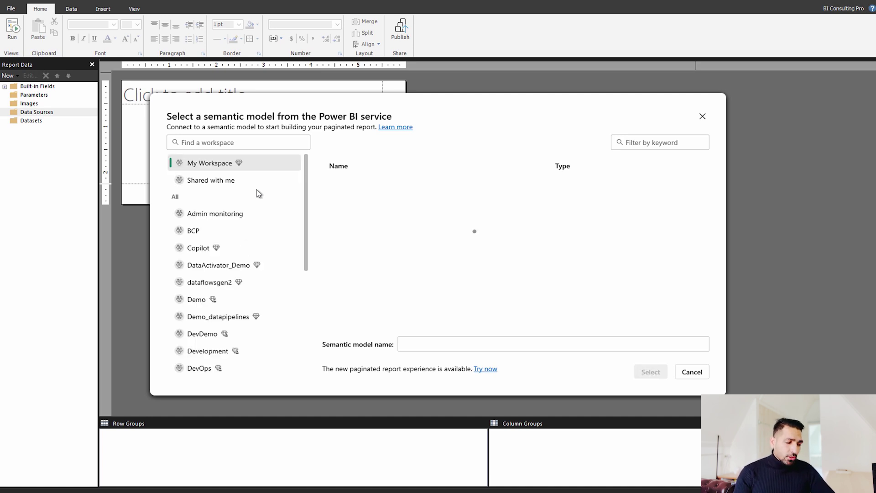
pyautogui.click(195, 234)
pyautogui.click(368, 230)
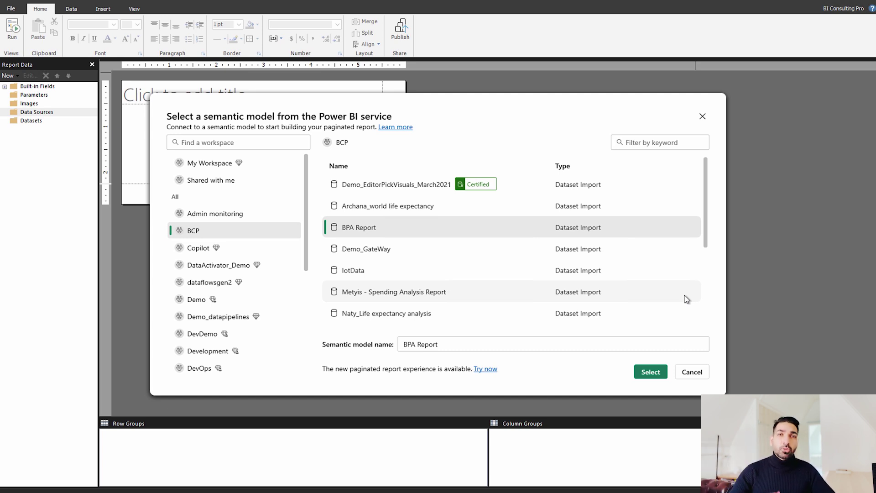
pyautogui.click(701, 378)
pyautogui.click(32, 115)
pyautogui.rightClick(32, 115)
# Close the data source options and show the Data ribbon's connection commands.
pyautogui.click(136, 236)
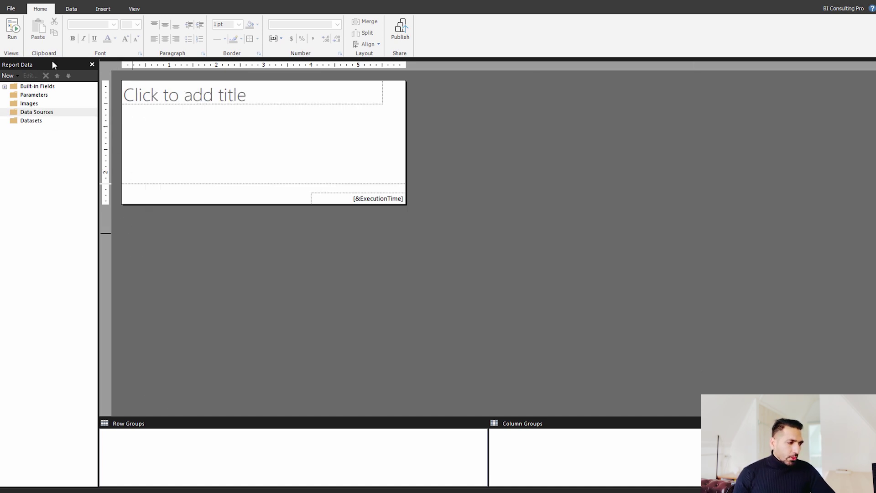
pyautogui.click(73, 11)
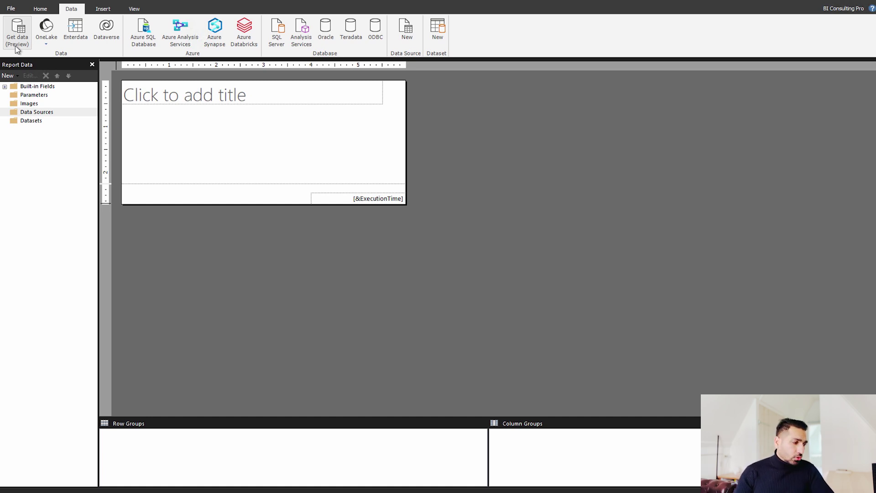
# Open Get data (Preview) and browse the full New source catalogue, from Excel workbook to Salesforce objects.
pyautogui.click(17, 48)
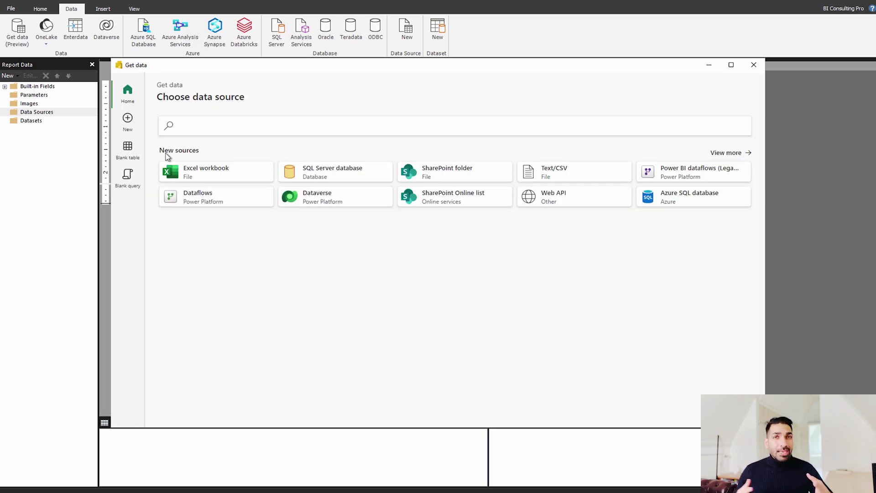
pyautogui.click(717, 155)
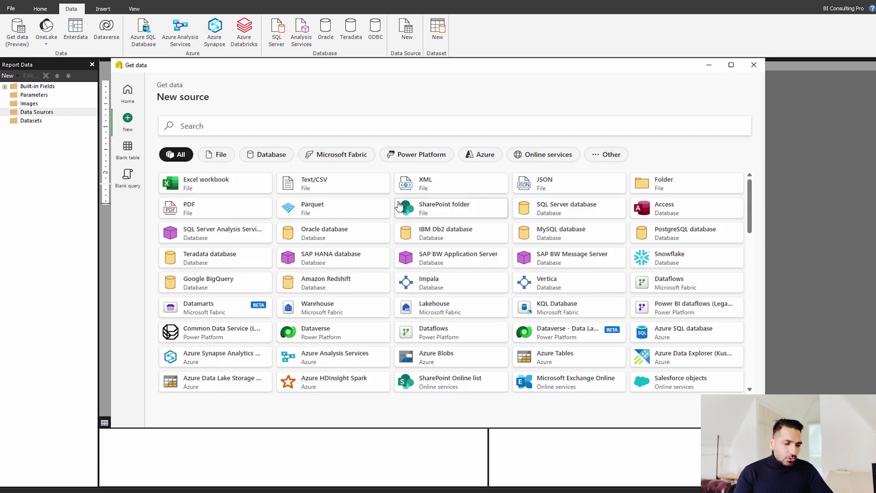
pyautogui.scroll(-10, 392, 312)
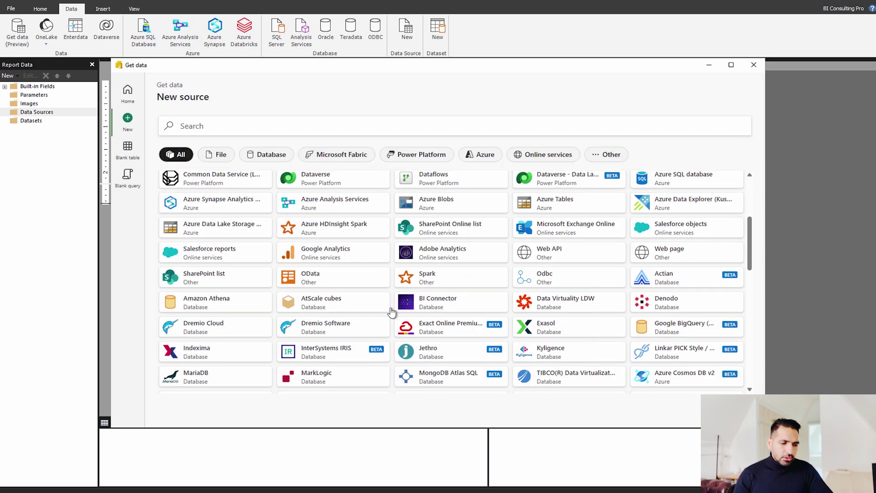
pyautogui.scroll(-9, 392, 312)
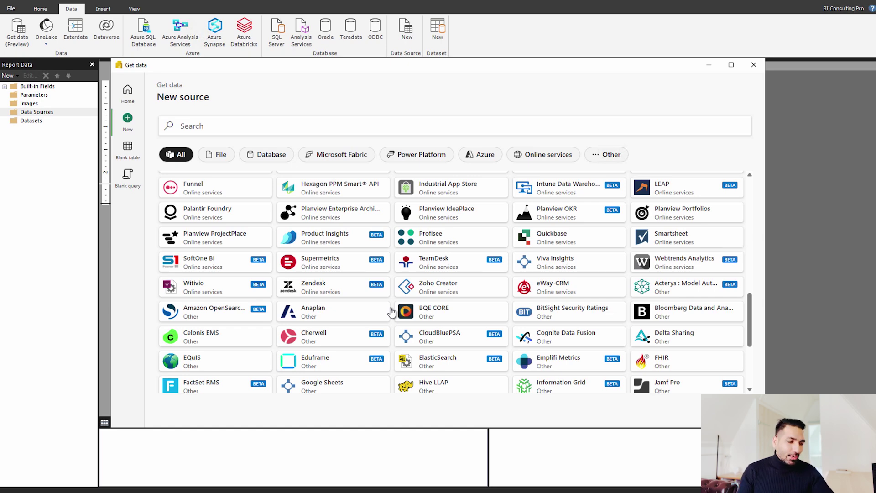
pyautogui.scroll(15, 235, 253)
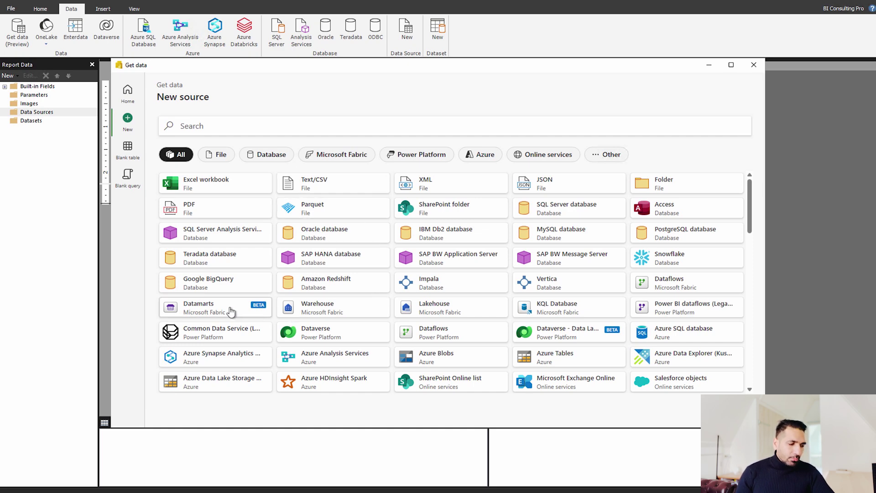
# Choose Lakehouse as a new connection with Data gateway left as (none).
pyautogui.click(454, 309)
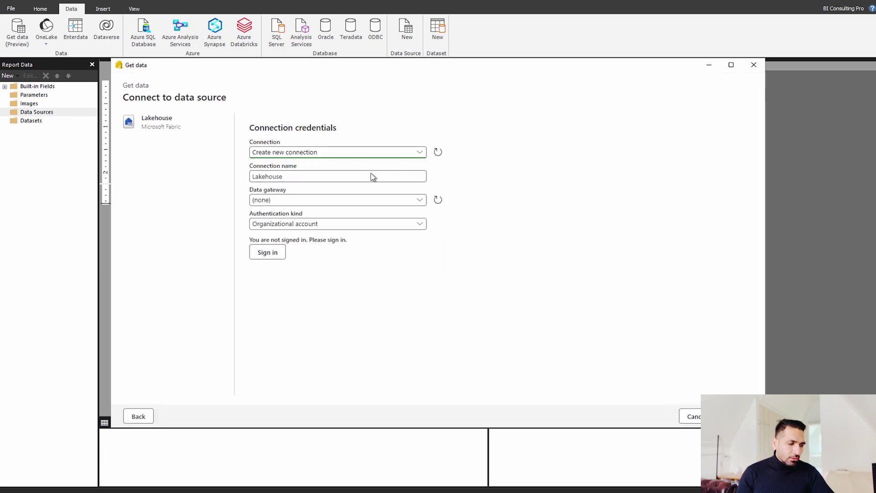
pyautogui.click(326, 175)
pyautogui.click(346, 155)
pyautogui.click(478, 226)
pyautogui.click(382, 202)
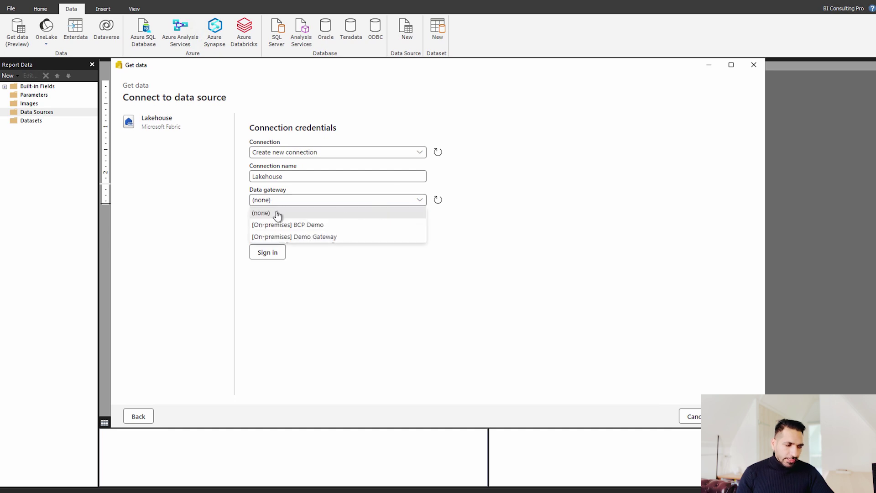
pyautogui.click(489, 265)
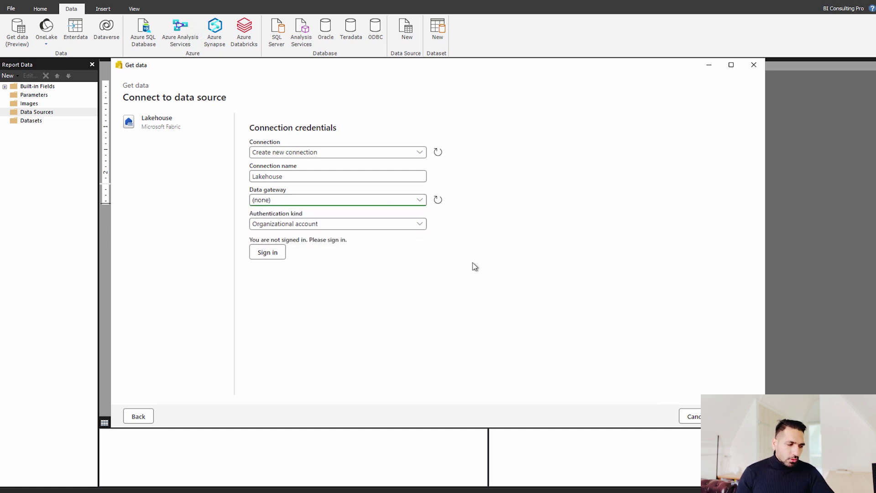
# Sign in to the Lakehouse with the organizational account.
pyautogui.click(276, 254)
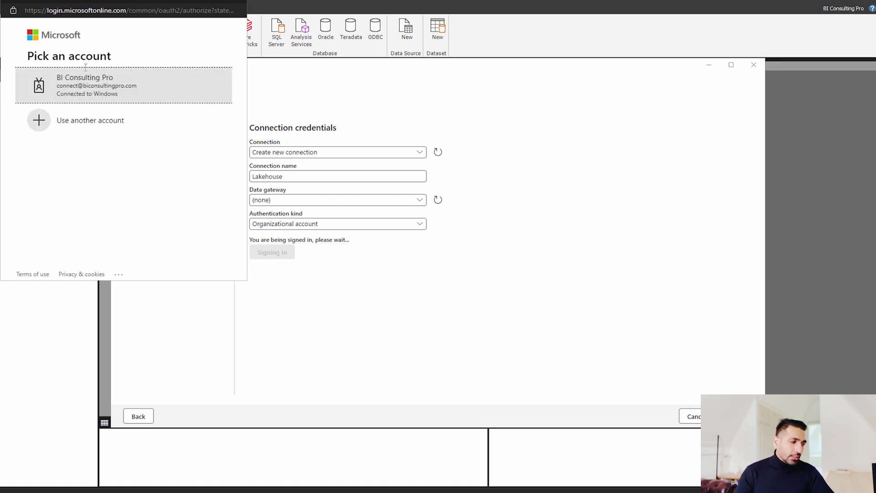
pyautogui.click(83, 88)
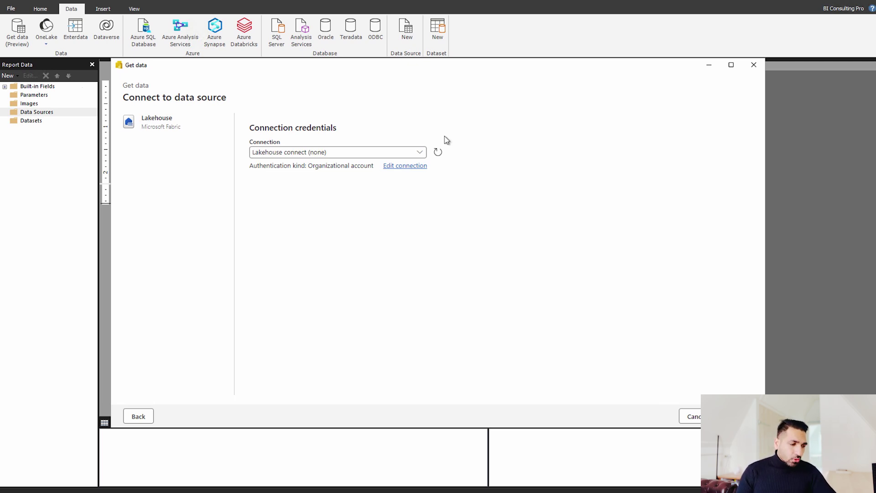
pyautogui.click(157, 129)
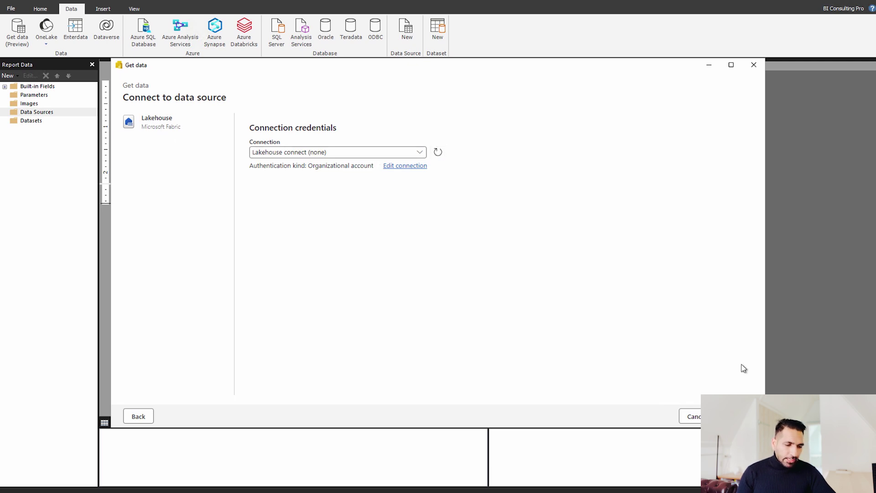
# Expand Fabric > AdventureWorksDW, tick the orders_1 table and create the orders_1 dataset.
pyautogui.click(737, 416)
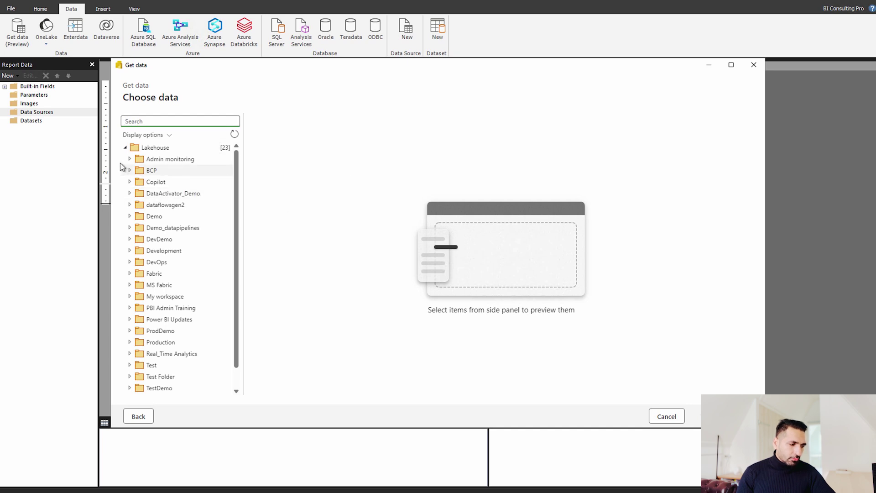
pyautogui.click(130, 274)
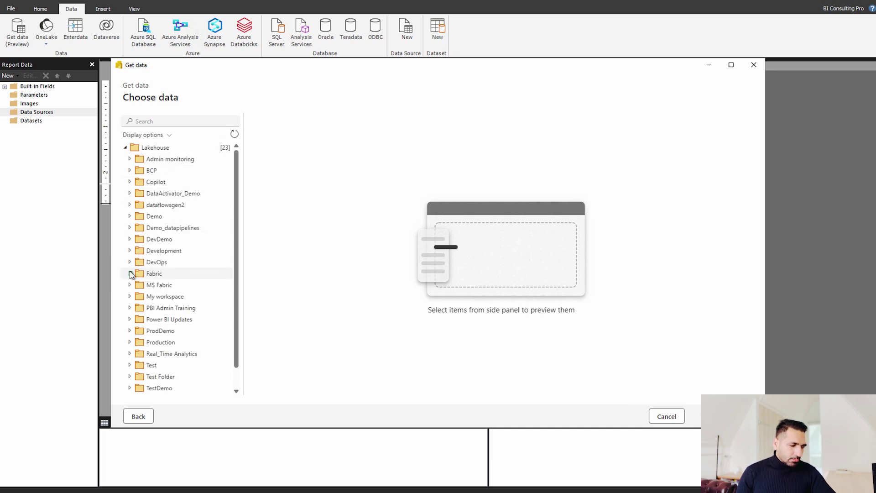
pyautogui.click(185, 287)
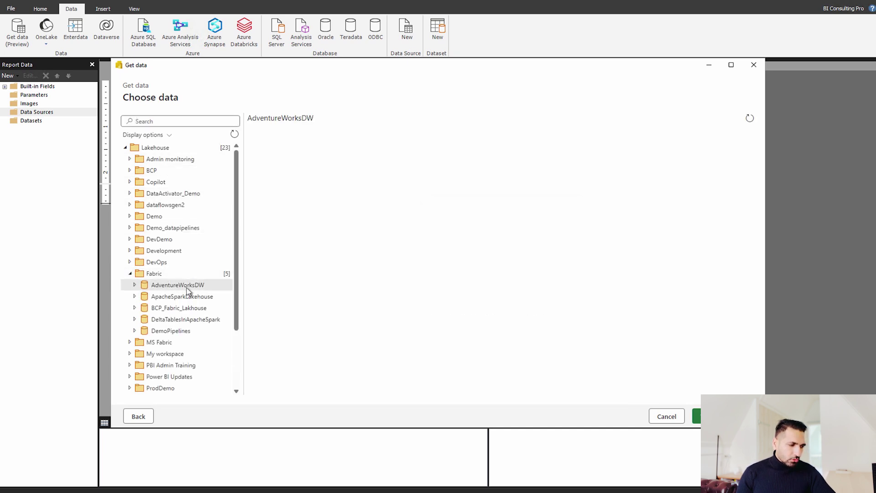
pyautogui.click(135, 285)
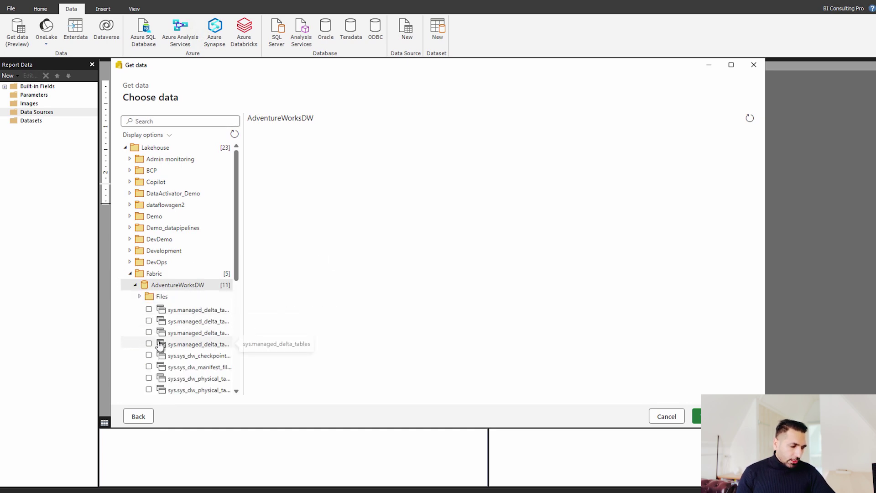
pyautogui.scroll(-2, 160, 346)
pyautogui.scroll(-1, 159, 346)
pyautogui.click(149, 313)
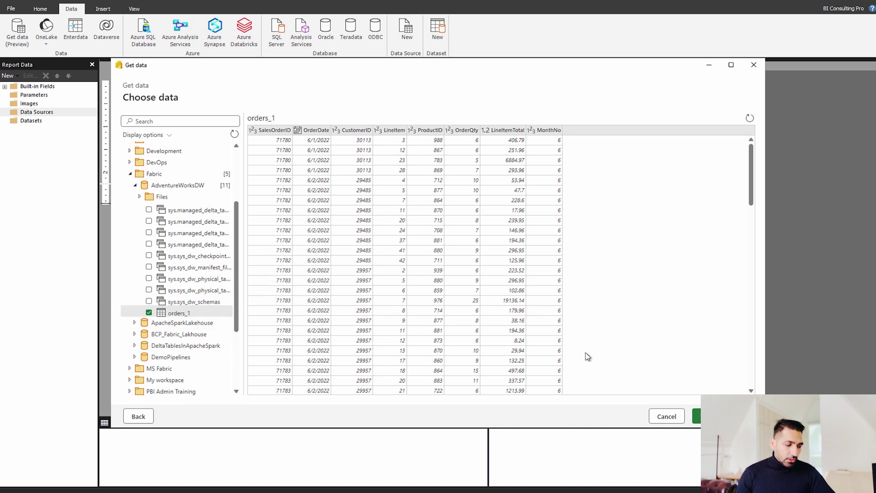
pyautogui.click(731, 416)
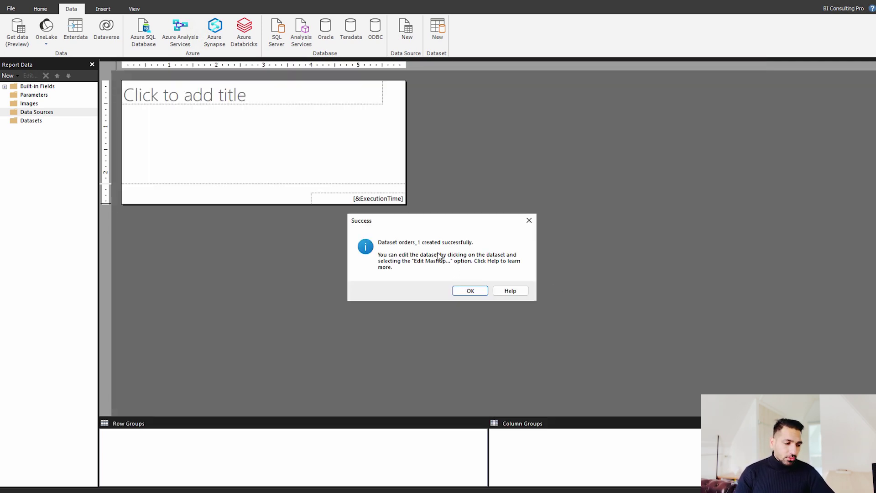
# Dismiss the Success message, expand Datasets > orders_1 and drag OrderDate onto the report body.
pyautogui.click(470, 292)
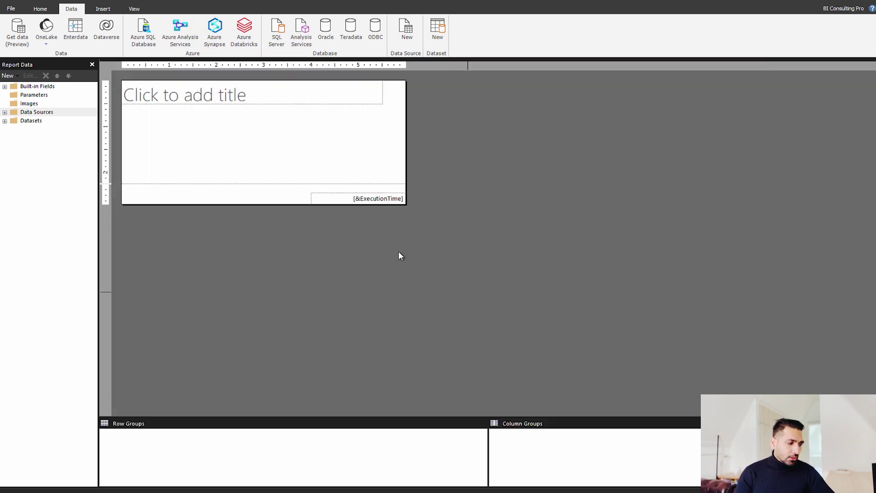
pyautogui.click(4, 113)
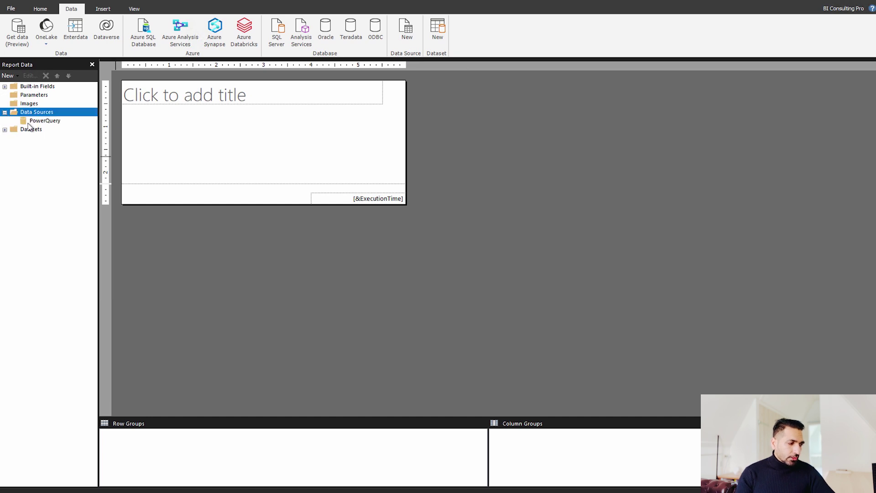
pyautogui.click(5, 129)
pyautogui.moveTo(53, 155); pyautogui.dragTo(242, 134)
pyautogui.moveTo(54, 163); pyautogui.dragTo(264, 145)
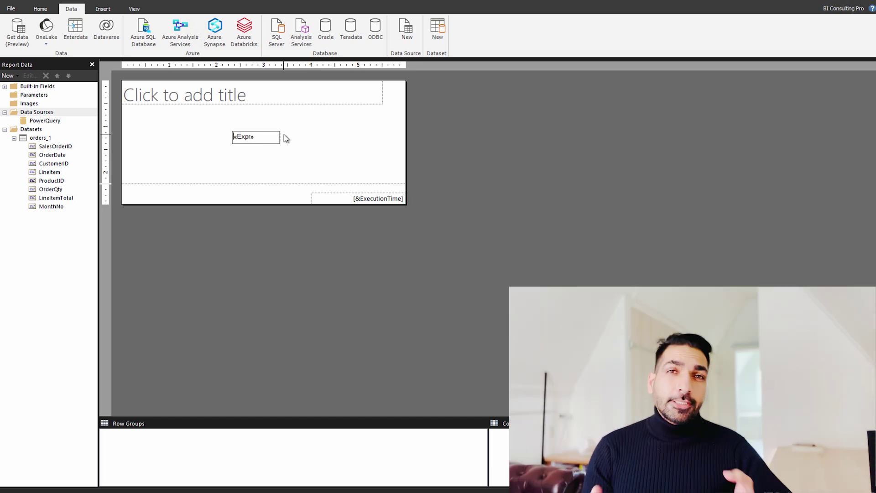